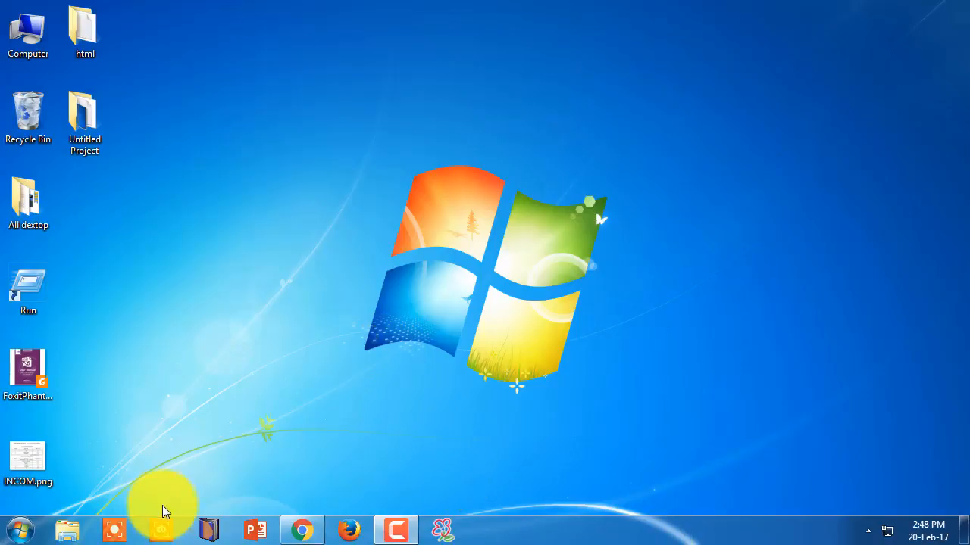
# Open instruction.txt from the notpad++ folder under Softwere, WEB site related on the File+my work (E:) drive.
pyautogui.doubleClick(28, 47)
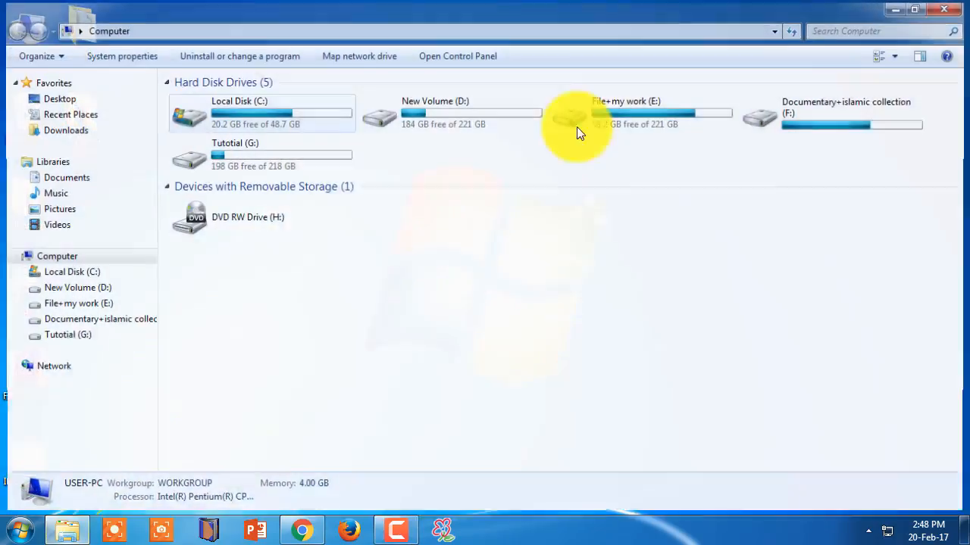
pyautogui.doubleClick(663, 111)
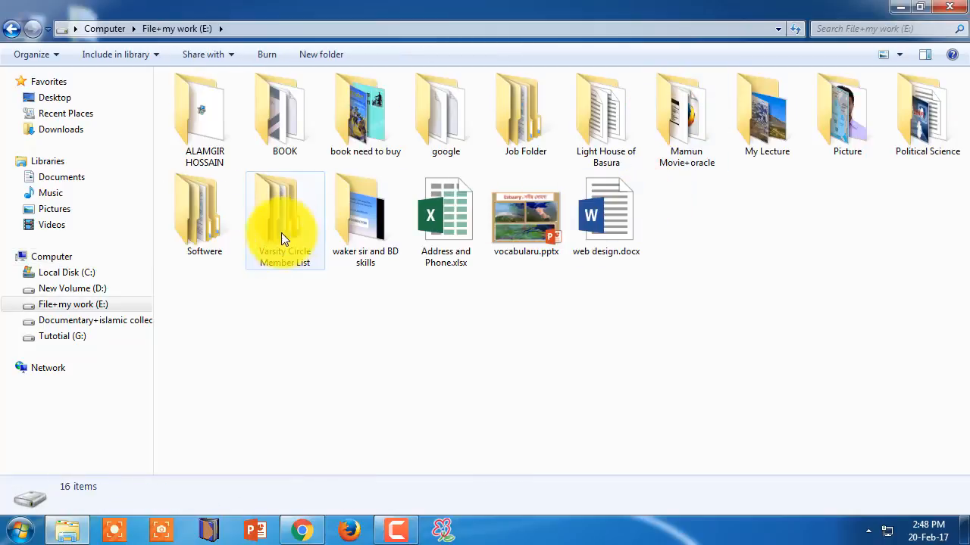
pyautogui.doubleClick(203, 248)
pyautogui.doubleClick(941, 123)
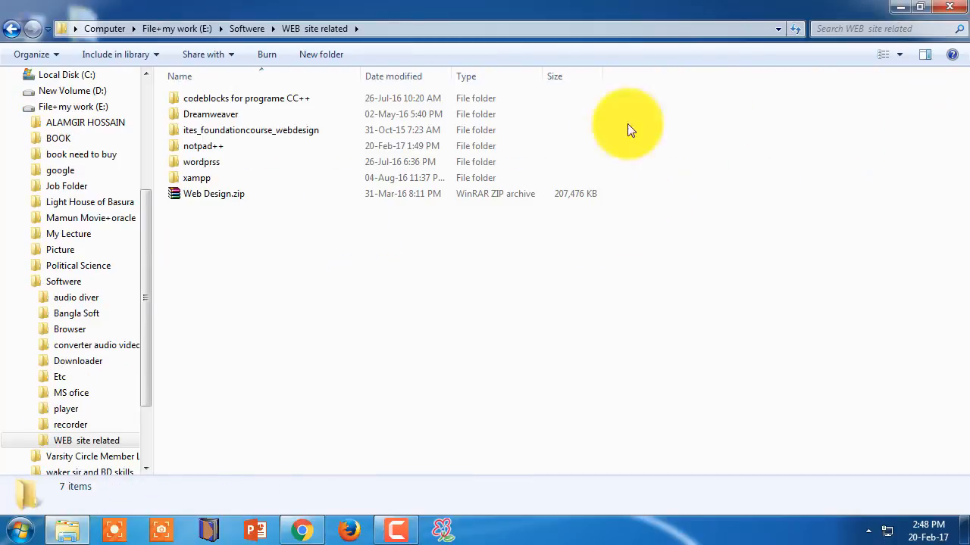
pyautogui.doubleClick(222, 144)
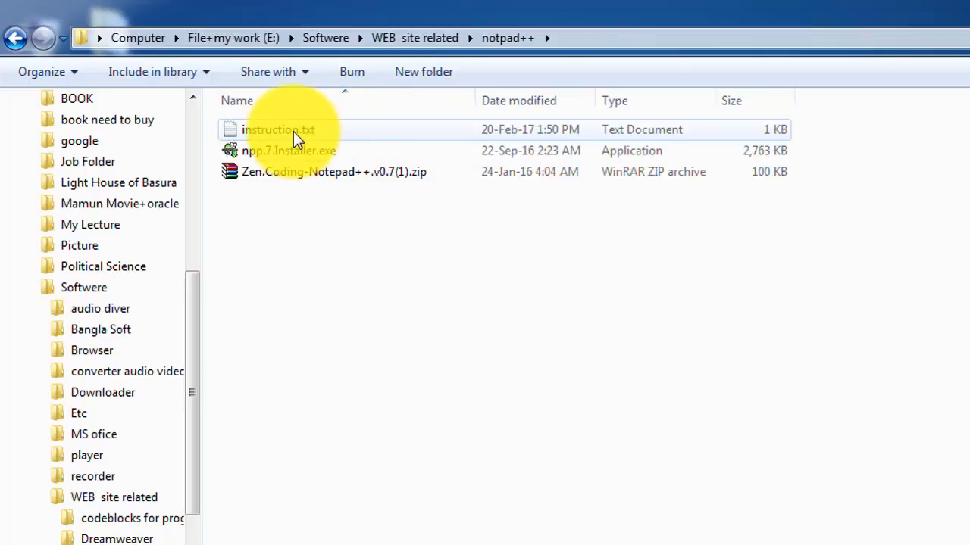
pyautogui.doubleClick(333, 135)
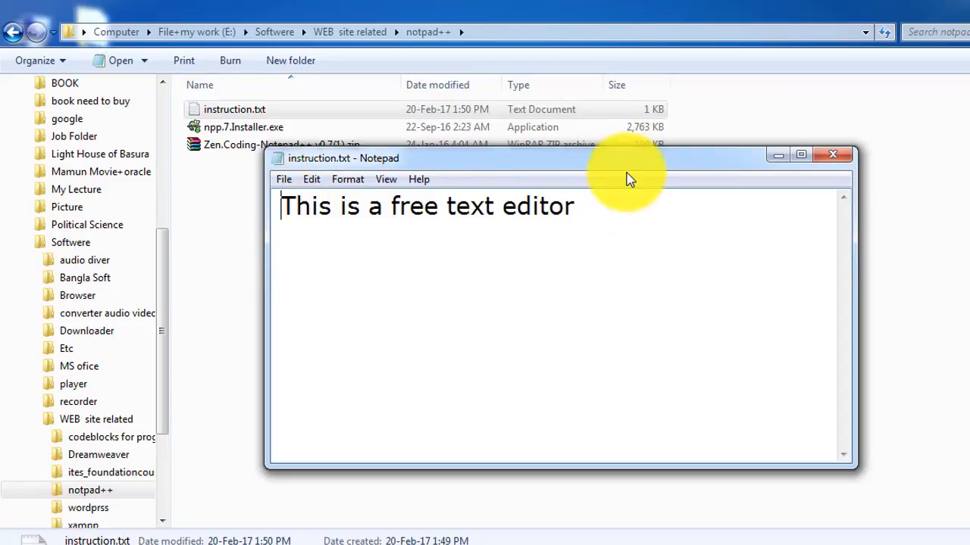
# Reposition the instruction.txt window beneath the folder's file list and close the text file.
pyautogui.moveTo(597, 164); pyautogui.dragTo(606, 205)
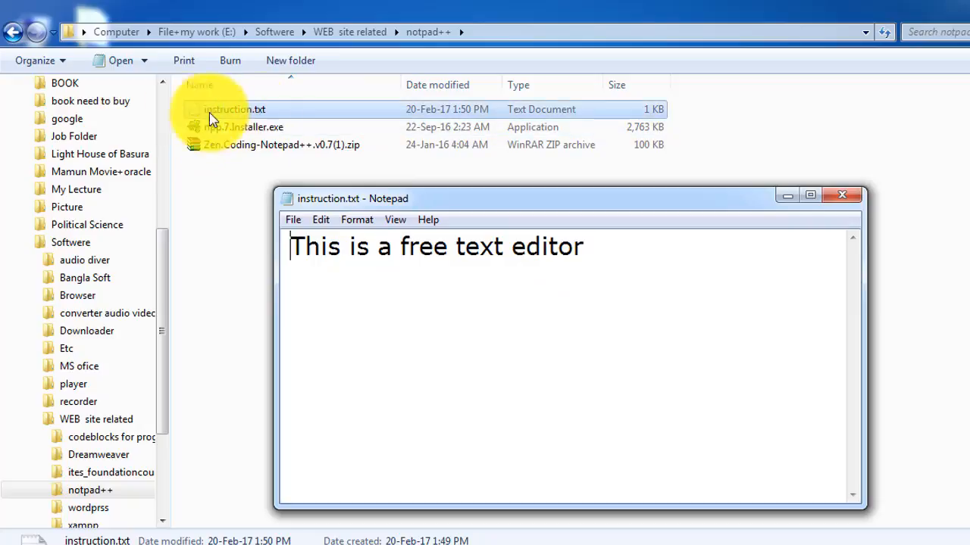
pyautogui.click(240, 112)
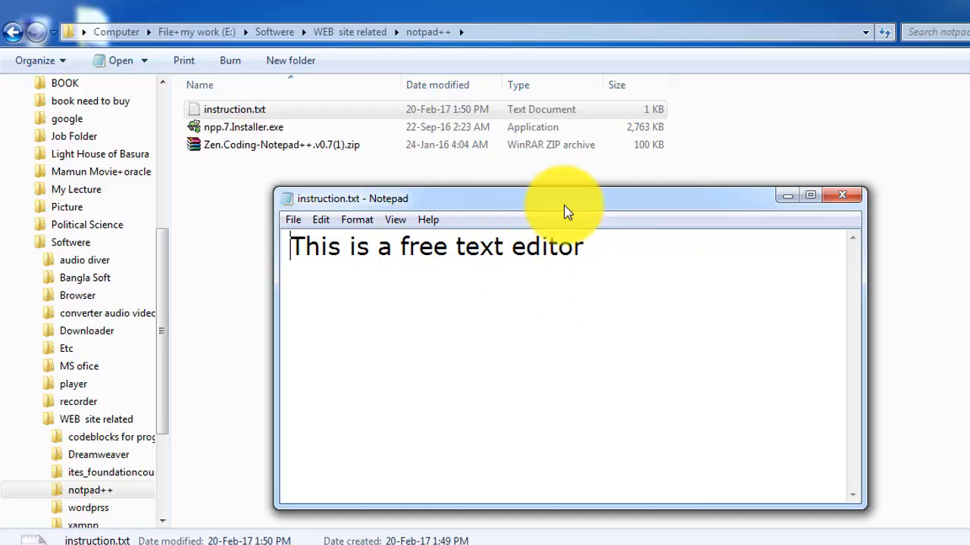
pyautogui.moveTo(570, 209); pyautogui.dragTo(573, 191)
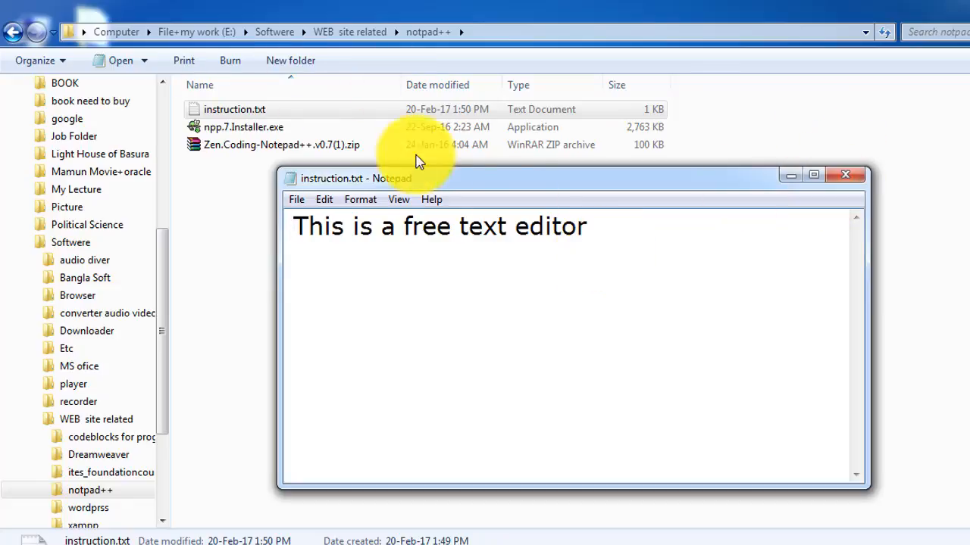
pyautogui.click(846, 181)
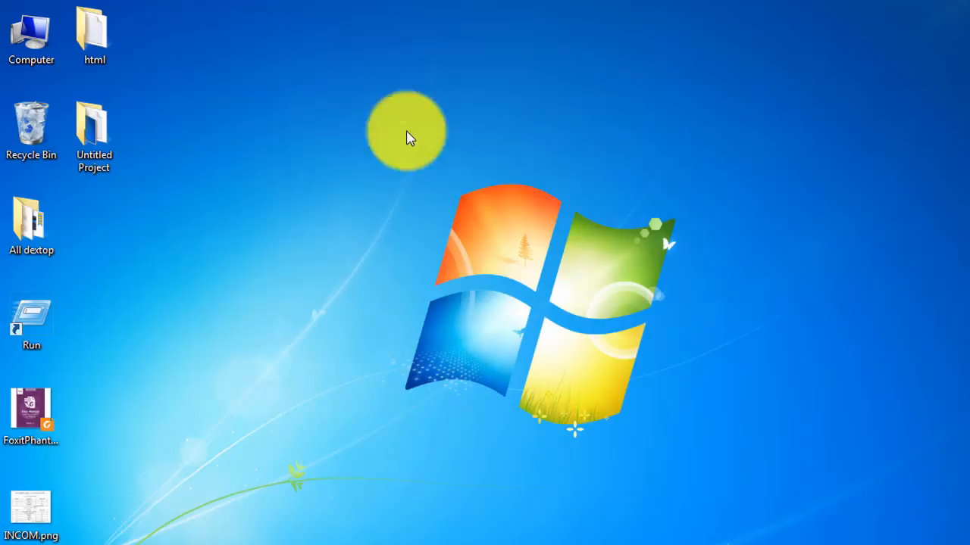
# Open instruction.txt from the Untitled Project folder on the desktop and briefly highlight its first line of text.
pyautogui.doubleClick(91, 155)
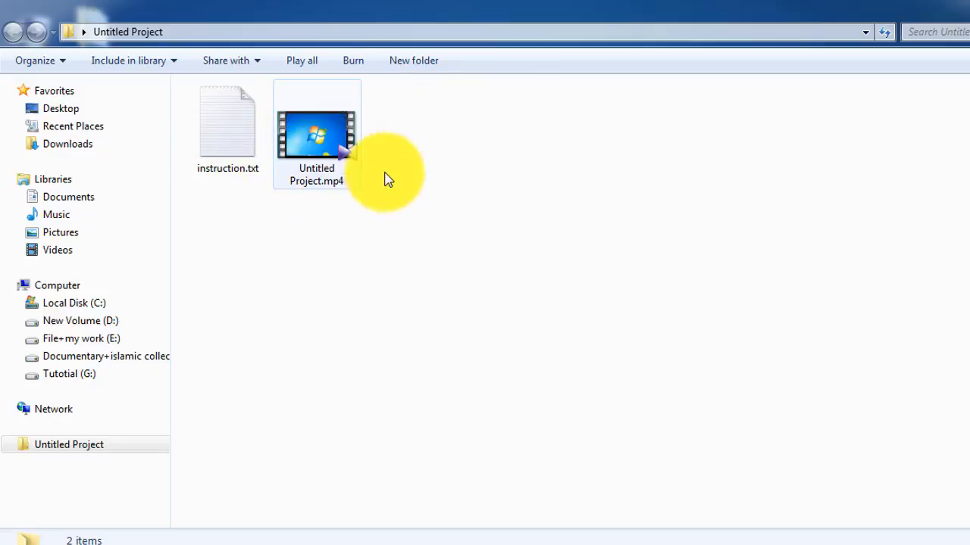
pyautogui.doubleClick(237, 142)
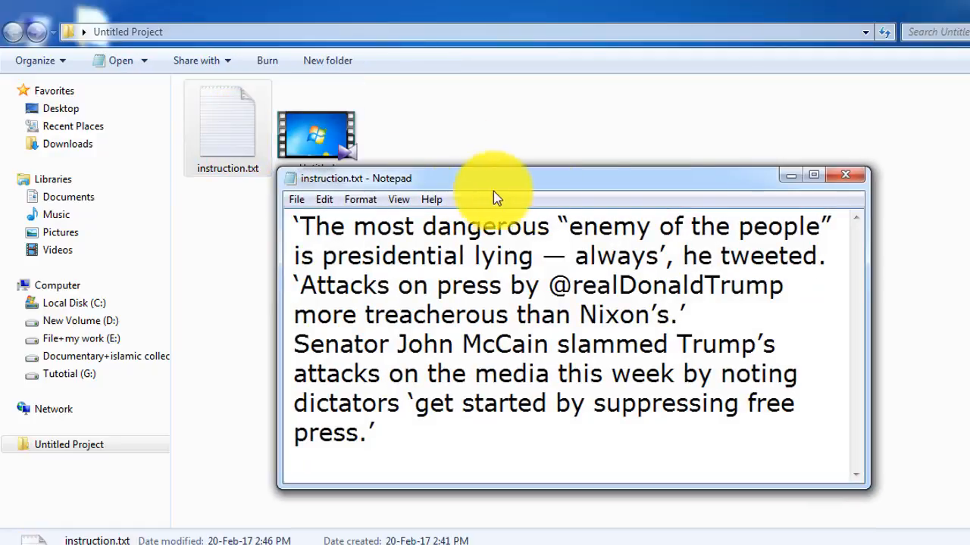
pyautogui.moveTo(523, 177)
pyautogui.mouseDown()
pyautogui.moveTo(530, 132)
pyautogui.moveTo(530, 185)
pyautogui.mouseUp()
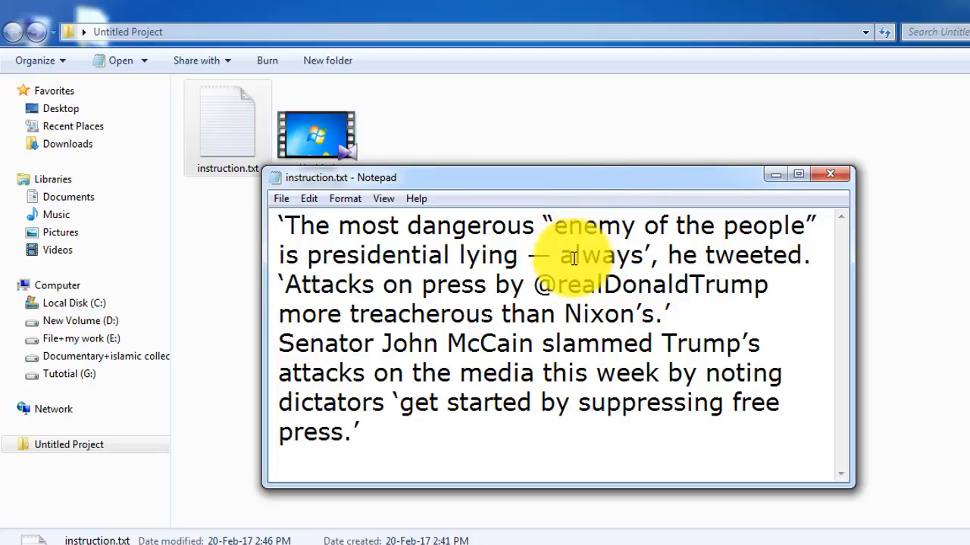
pyautogui.moveTo(541, 180); pyautogui.dragTo(544, 147)
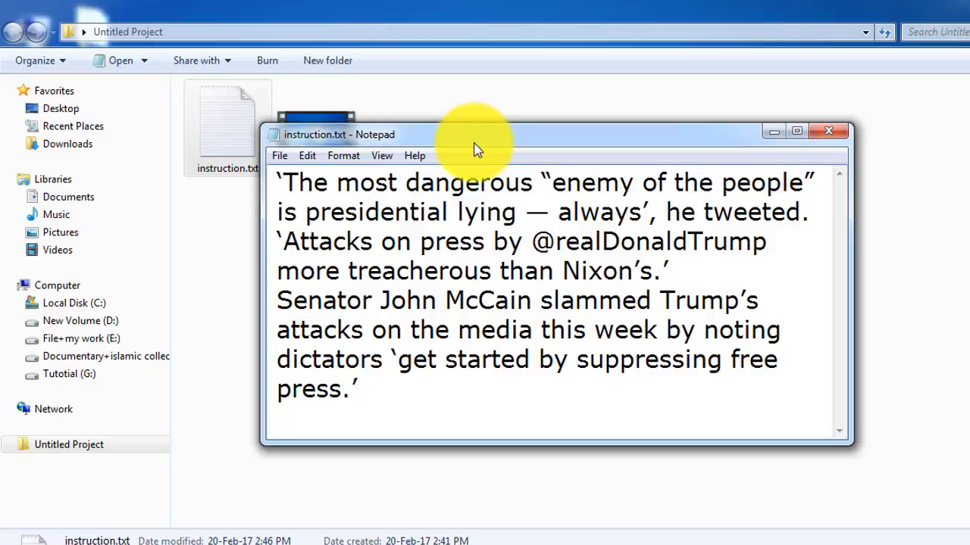
pyautogui.moveTo(513, 146); pyautogui.dragTo(517, 154)
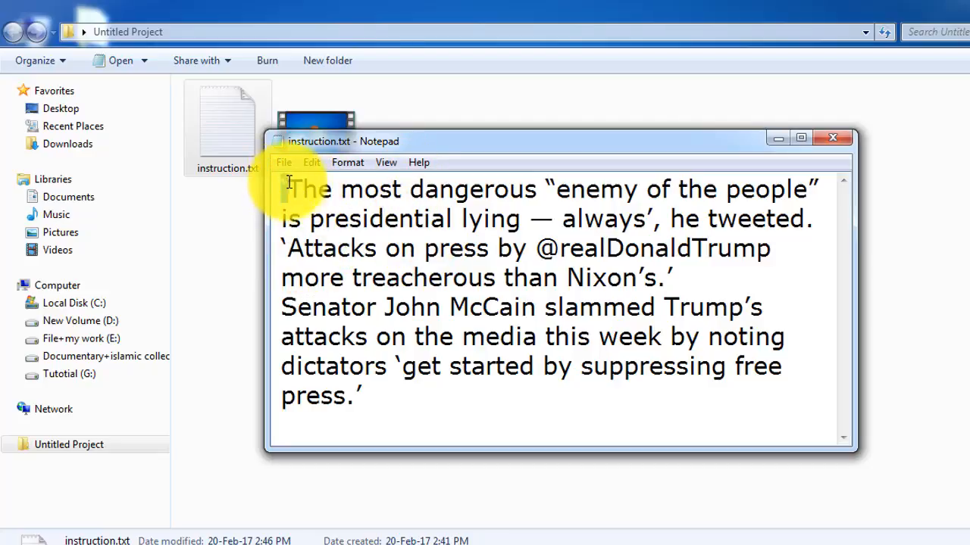
pyautogui.moveTo(282, 184); pyautogui.dragTo(829, 193)
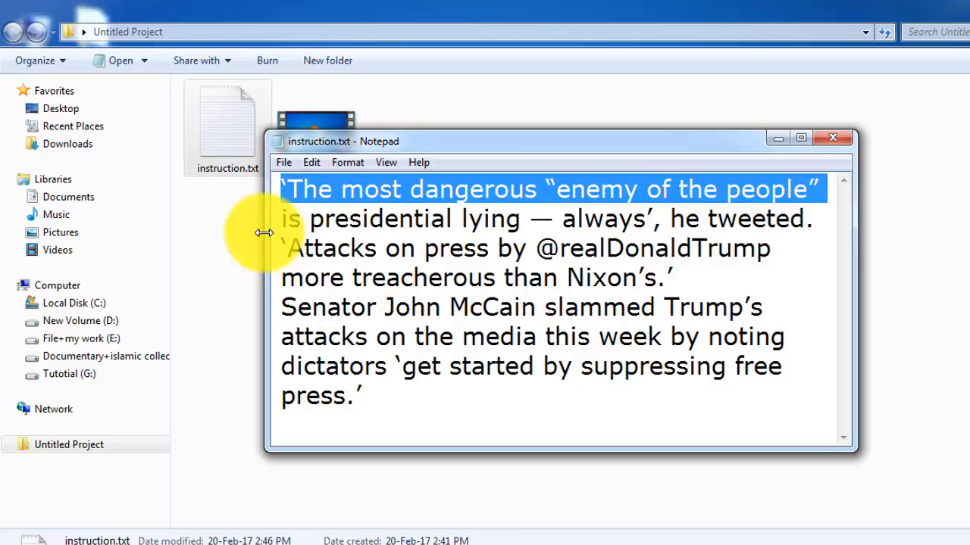
pyautogui.click(286, 217)
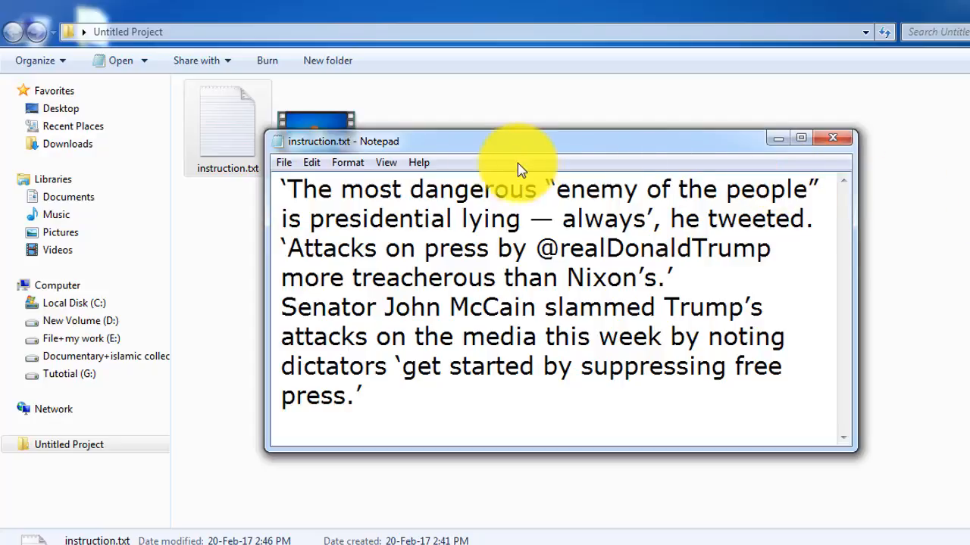
# Turn off Word Wrap in instruction.txt and look along the full length of its unwrapped lines.
pyautogui.click(350, 169)
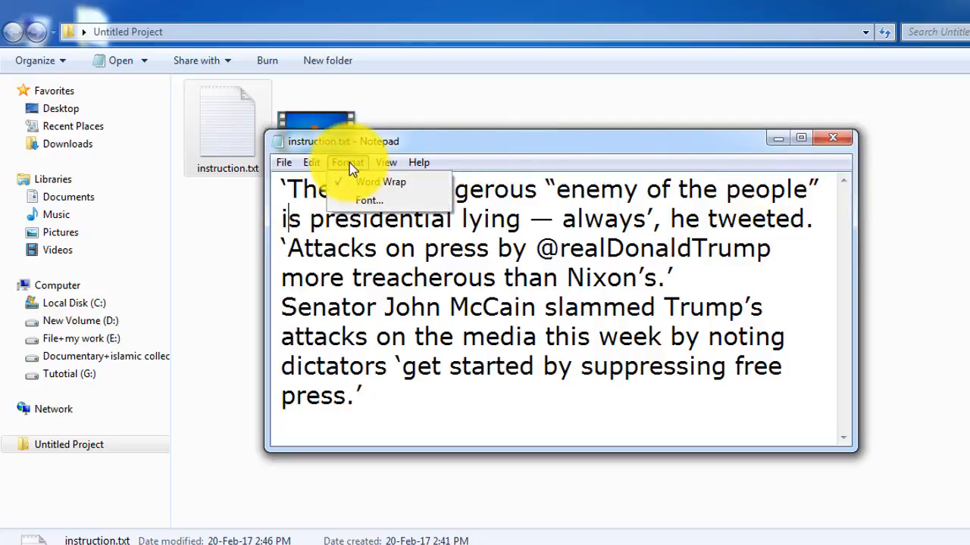
pyautogui.click(370, 186)
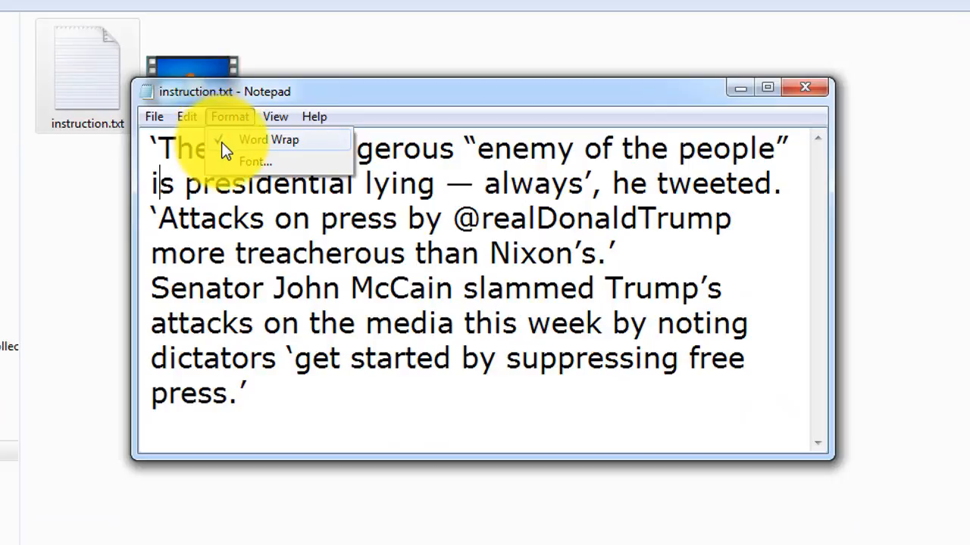
pyautogui.click(226, 148)
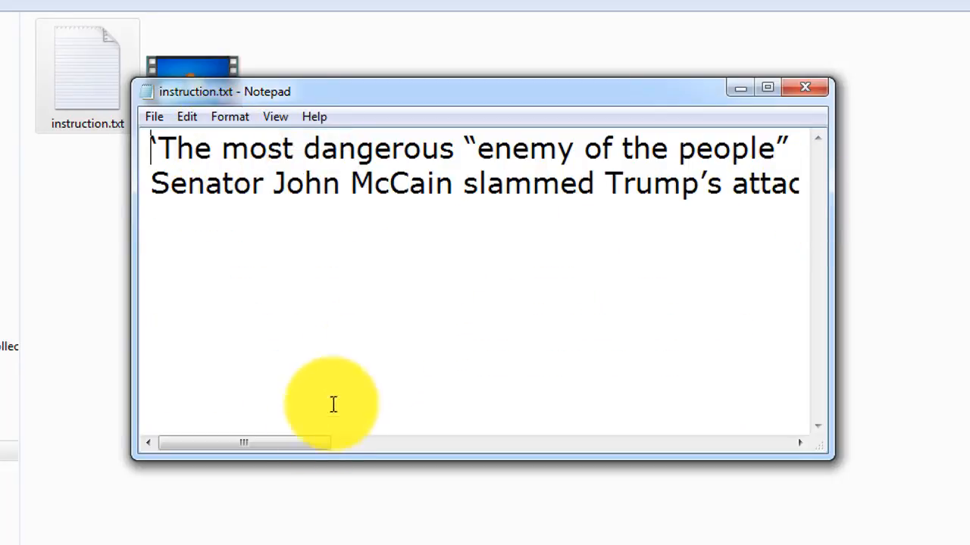
pyautogui.moveTo(239, 442); pyautogui.dragTo(742, 452)
pyautogui.moveTo(518, 463); pyautogui.dragTo(261, 460)
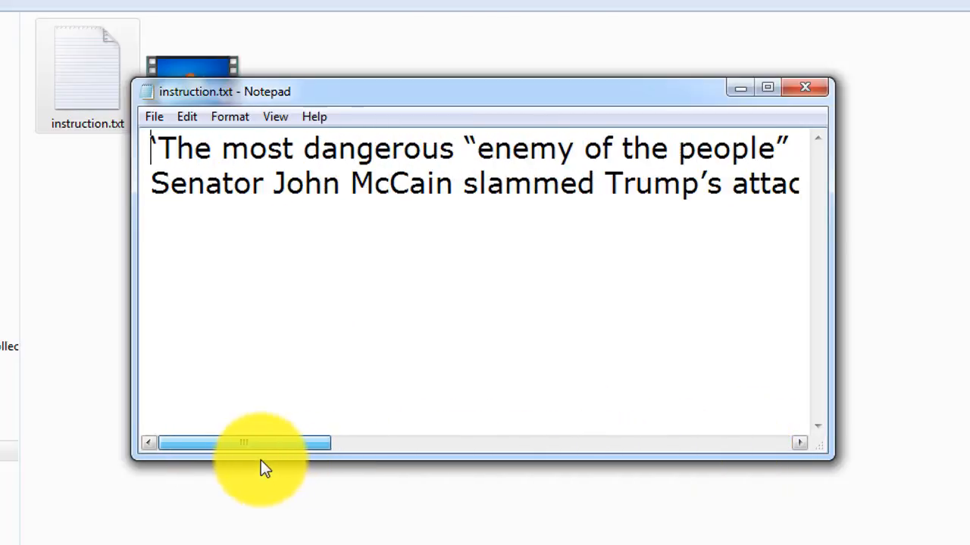
# Turn Word Wrap back on for instruction.txt and narrow its window slightly.
pyautogui.click(231, 119)
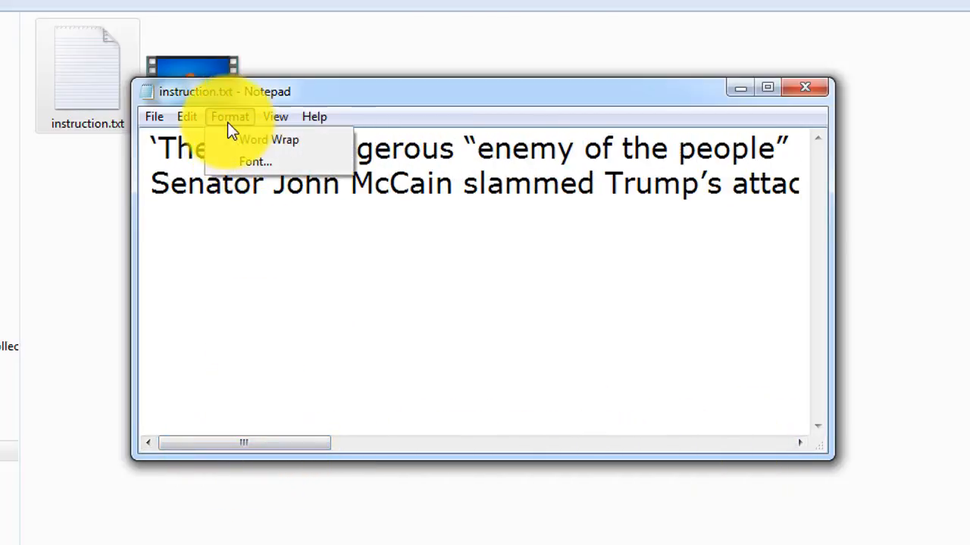
pyautogui.click(264, 140)
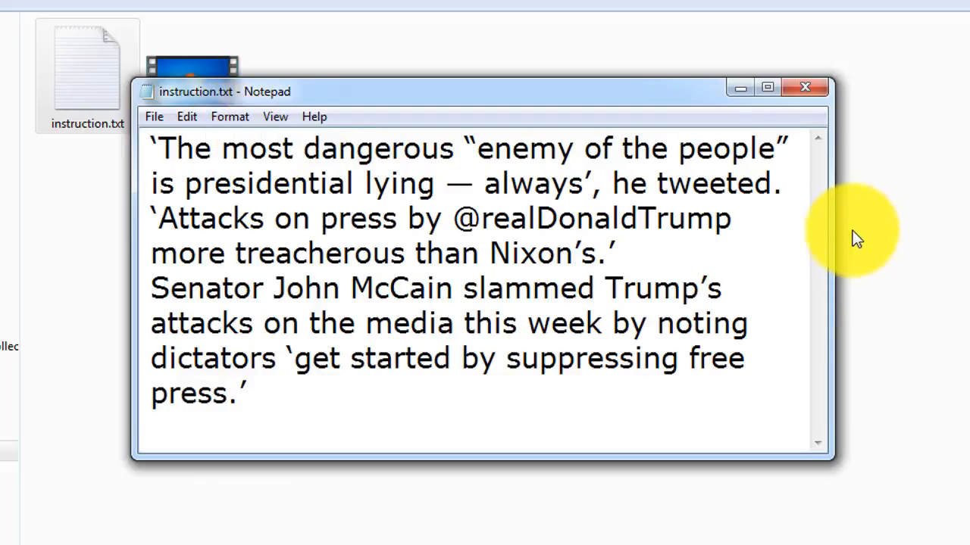
pyautogui.moveTo(831, 216)
pyautogui.mouseDown()
pyautogui.moveTo(961, 210)
pyautogui.moveTo(757, 248)
pyautogui.moveTo(937, 217)
pyautogui.moveTo(829, 219)
pyautogui.mouseUp()
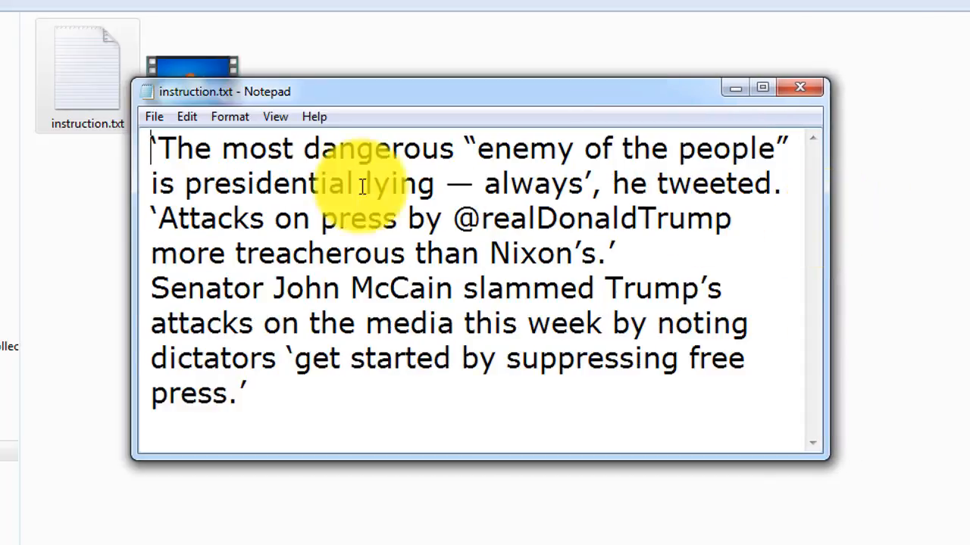
# Set the Notepad text font to Viner Hand ITC at size 16.
pyautogui.click(235, 121)
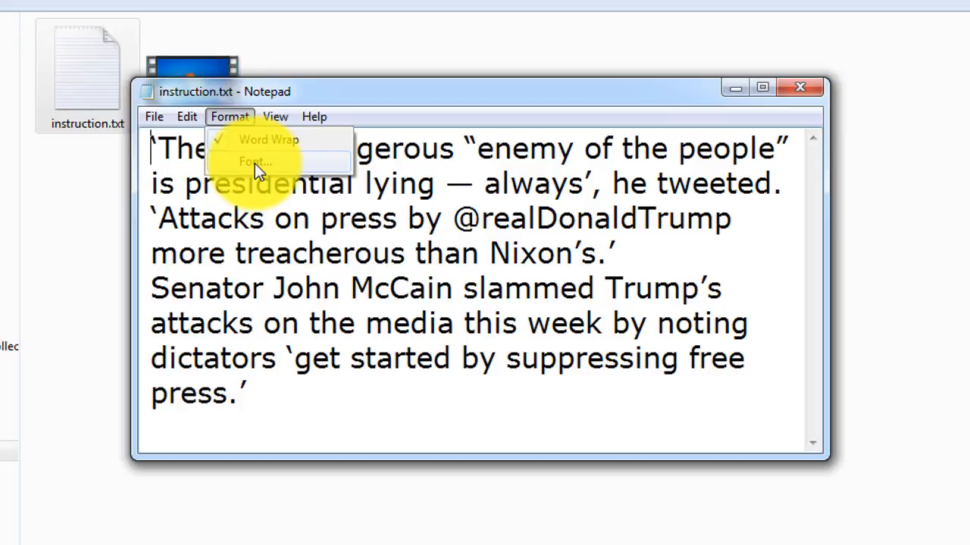
pyautogui.click(254, 162)
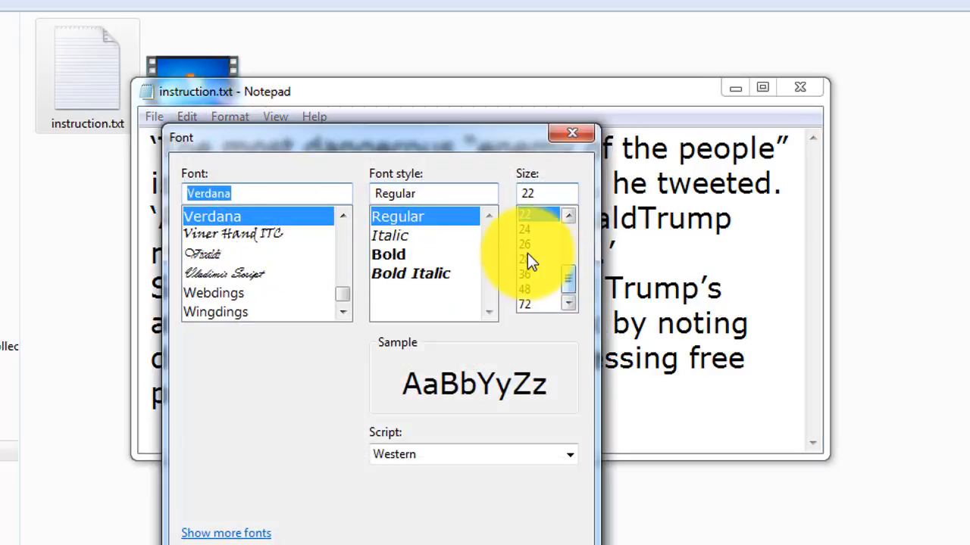
pyautogui.moveTo(570, 276); pyautogui.dragTo(556, 253)
pyautogui.click(531, 231)
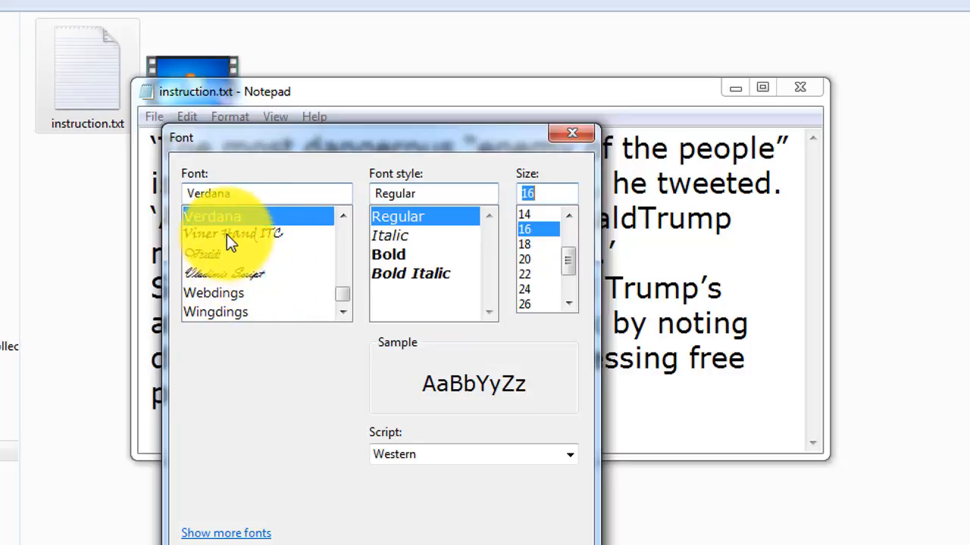
pyautogui.click(228, 233)
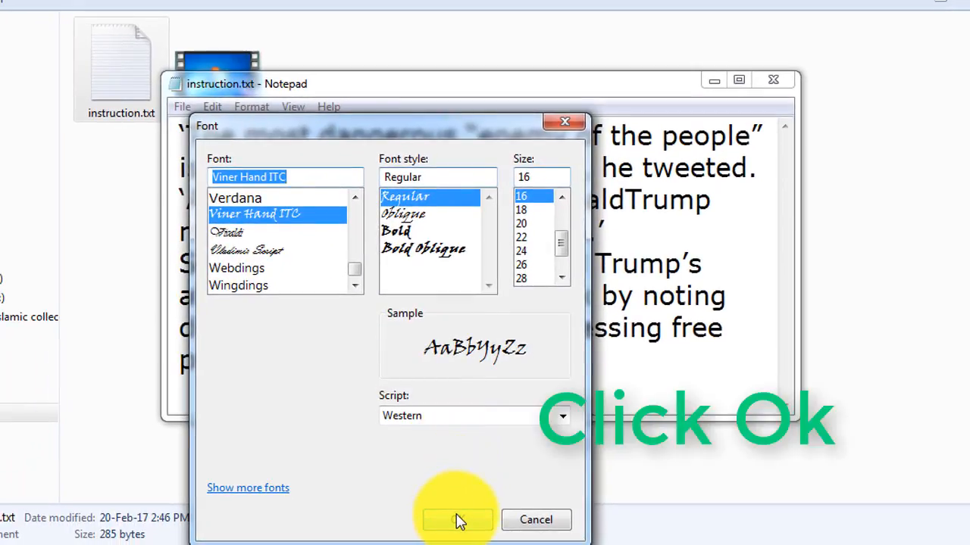
pyautogui.click(456, 520)
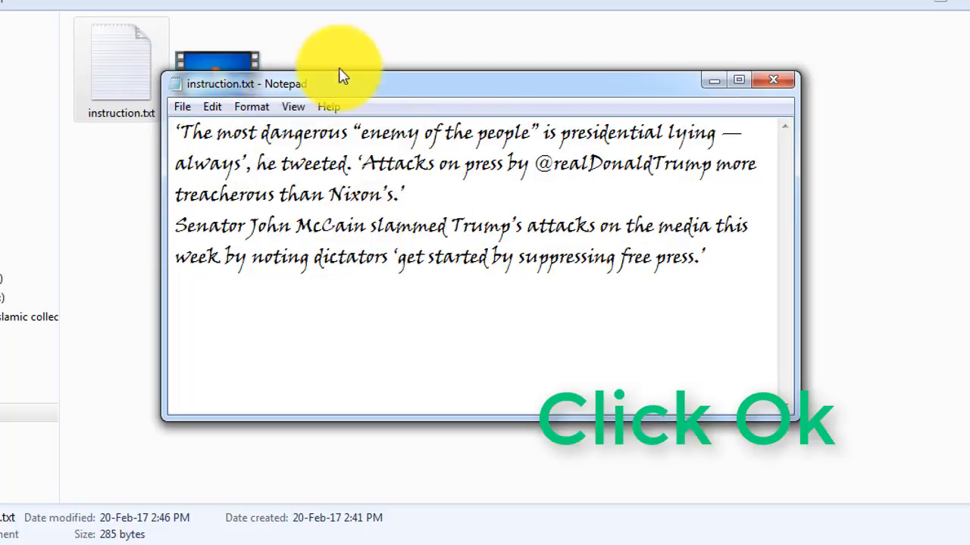
# Change the Notepad text font to Times New Roman.
pyautogui.click(258, 109)
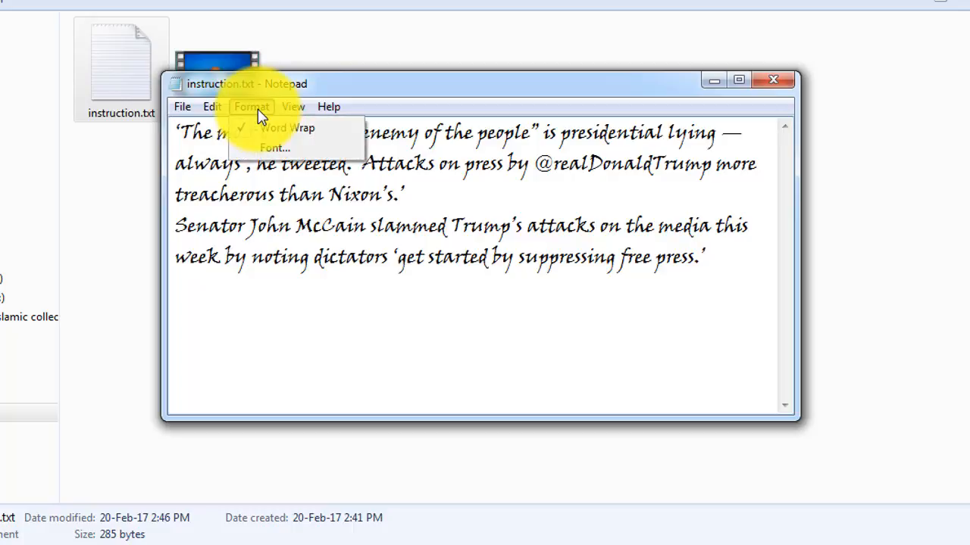
pyautogui.click(271, 148)
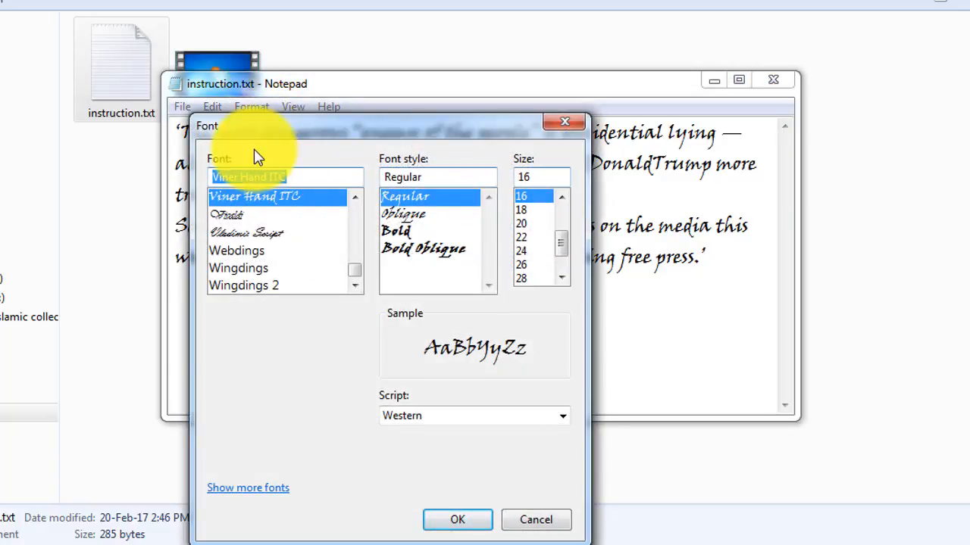
pyautogui.write('ti')
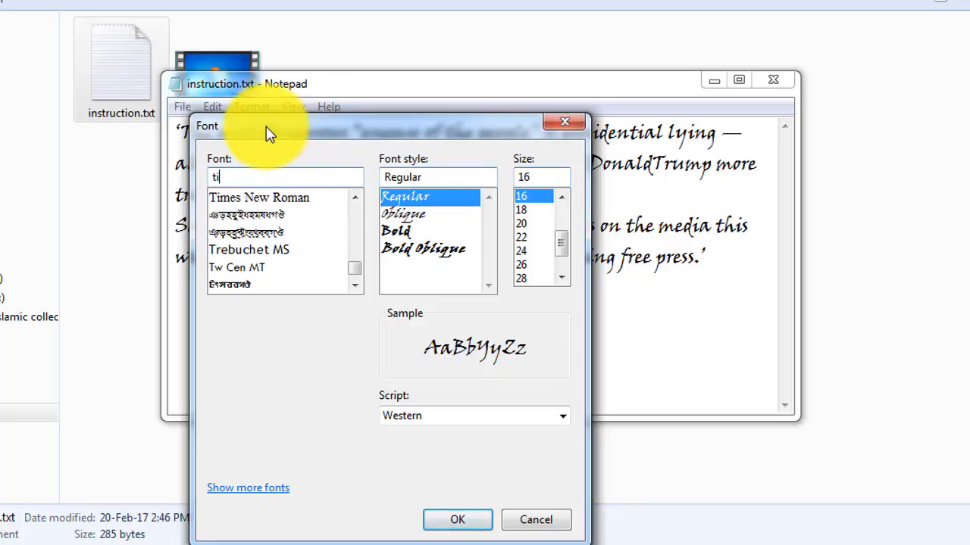
pyautogui.click(253, 198)
pyautogui.click(457, 521)
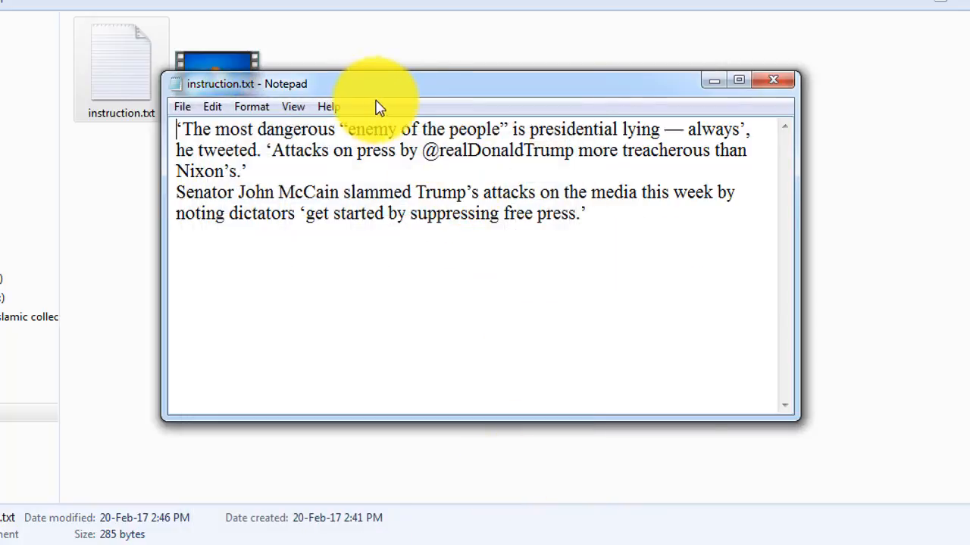
# Insert the current time and date at the beginning of the text in instruction.txt.
pyautogui.moveTo(399, 93); pyautogui.dragTo(401, 105)
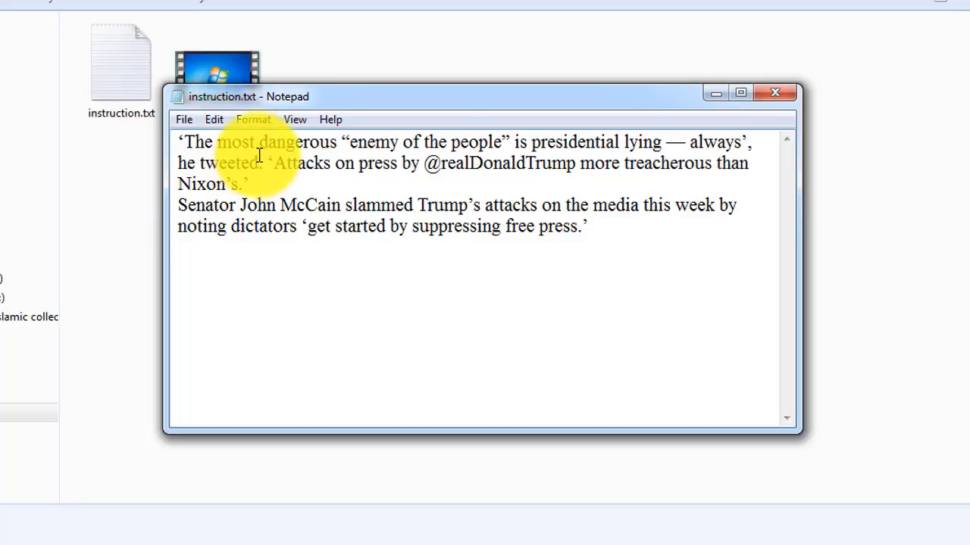
pyautogui.click(214, 123)
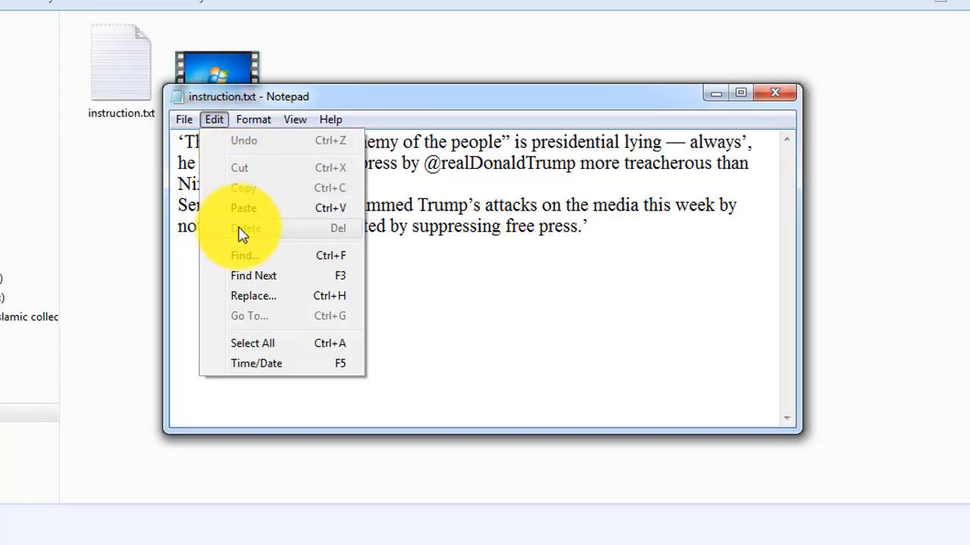
pyautogui.click(256, 363)
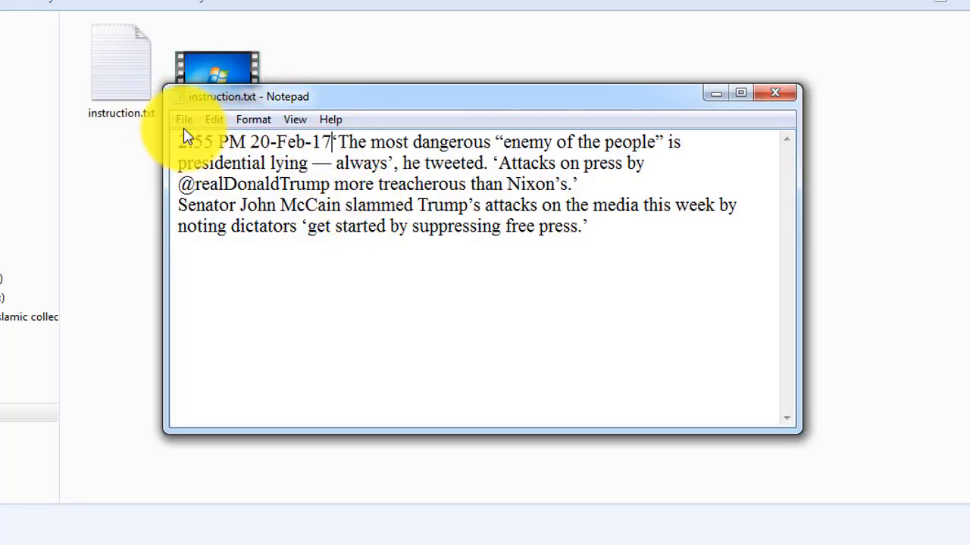
# Insert the current time and date once more at the very beginning of the text in instruction.txt.
pyautogui.click(216, 127)
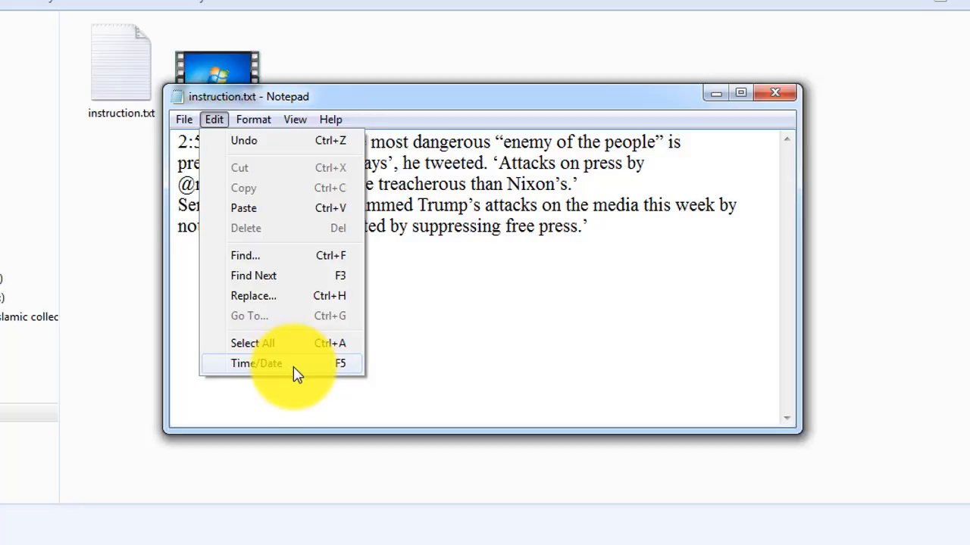
pyautogui.click(464, 340)
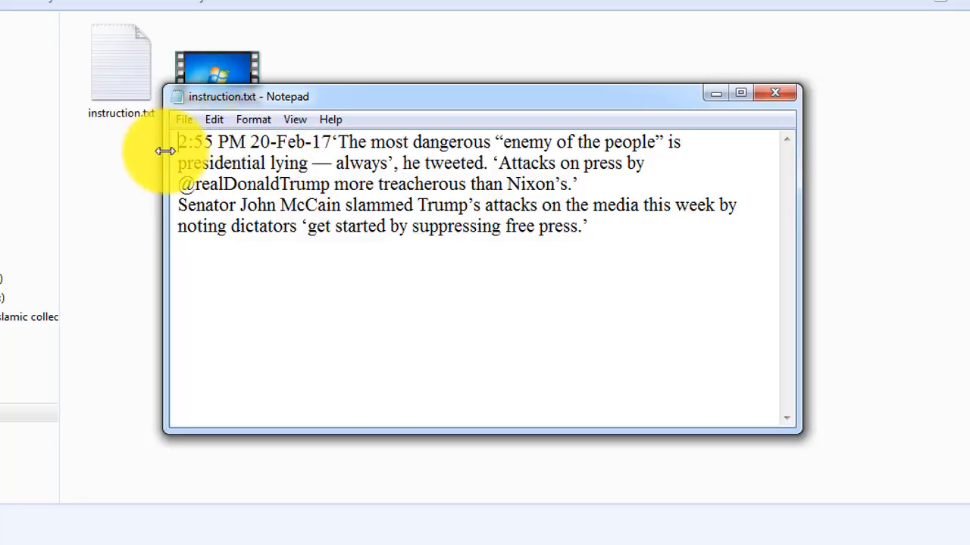
pyautogui.press('F5')
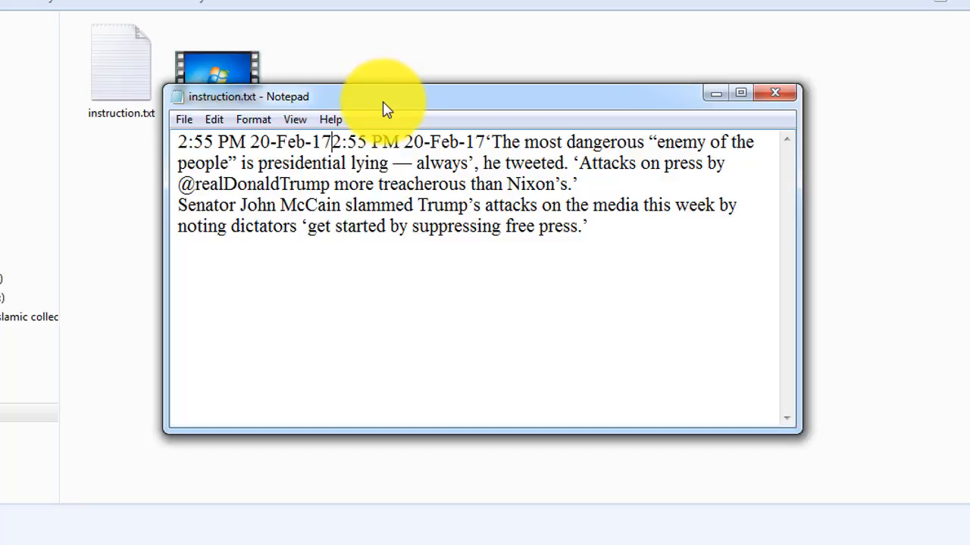
# Open the print settings for instruction.txt and examine the printer, page range and copies options.
pyautogui.click(184, 120)
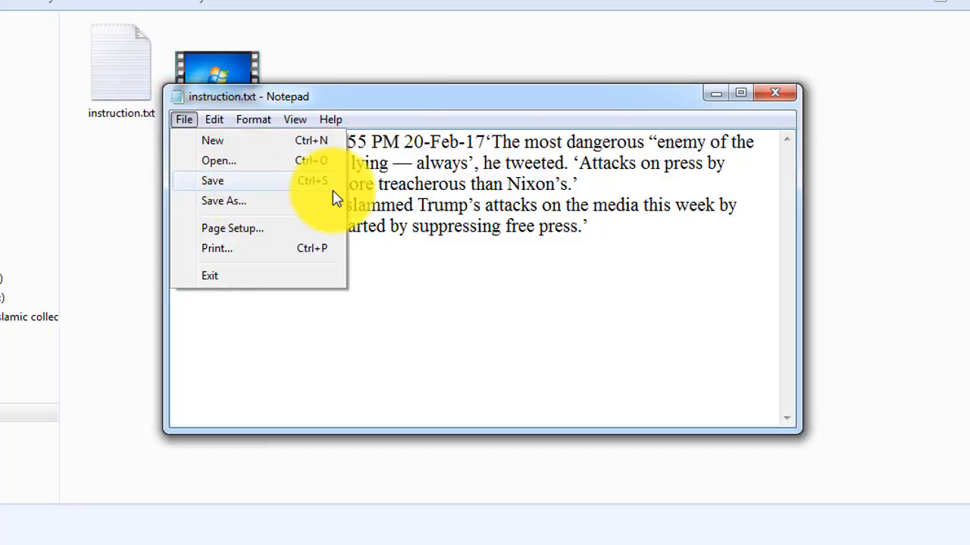
pyautogui.click(255, 253)
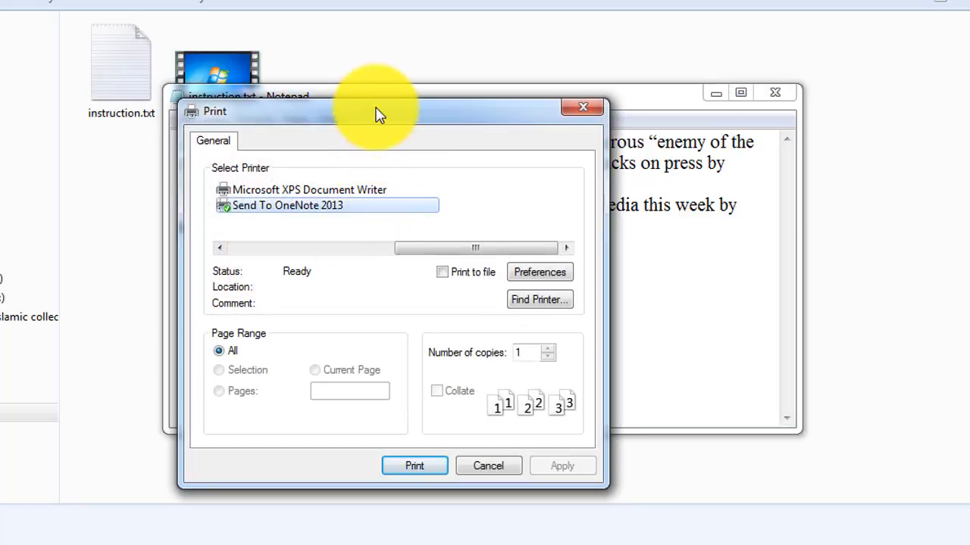
pyautogui.moveTo(379, 113); pyautogui.dragTo(398, 81)
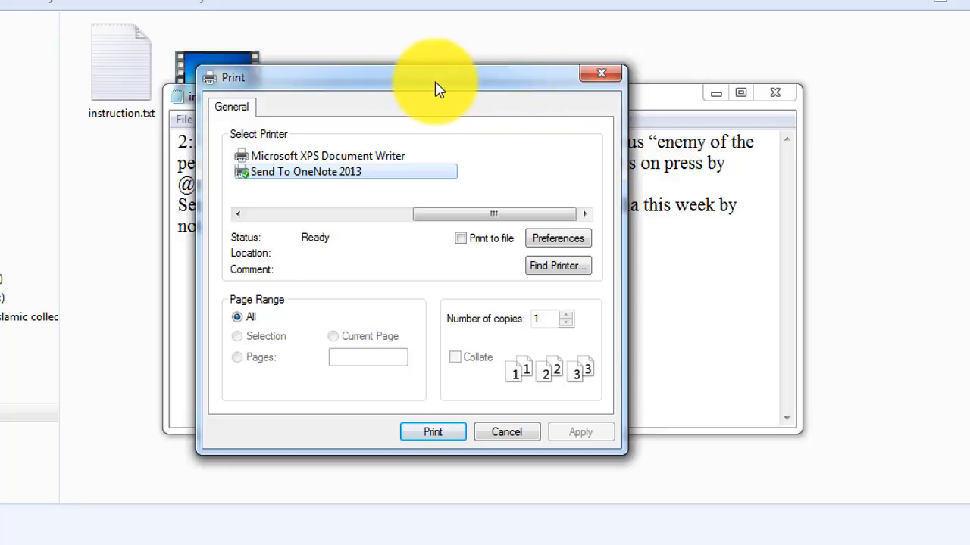
pyautogui.moveTo(328, 88); pyautogui.dragTo(362, 124)
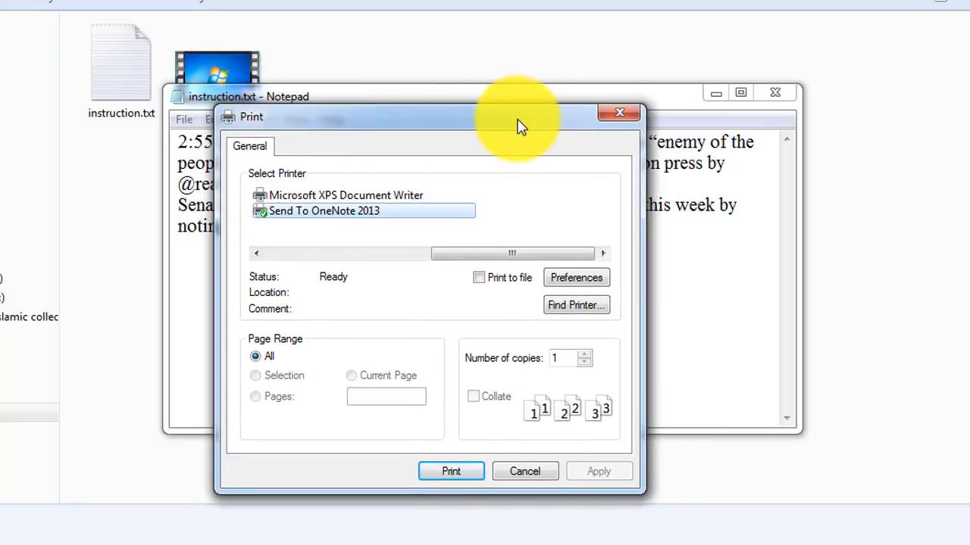
pyautogui.moveTo(517, 127); pyautogui.dragTo(518, 79)
# Open the page setup for instruction.txt, try the Landscape orientation and return it to Portrait.
pyautogui.click(184, 109)
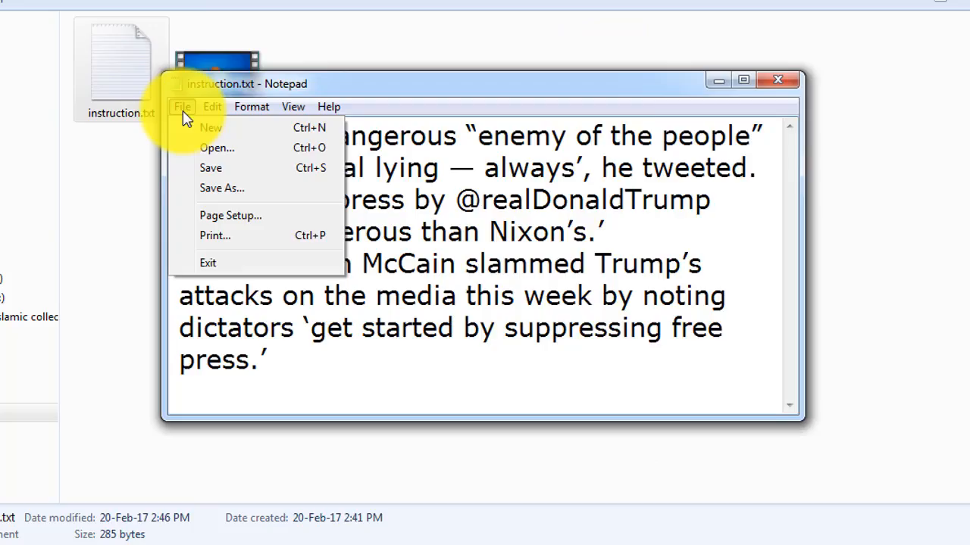
pyautogui.click(237, 218)
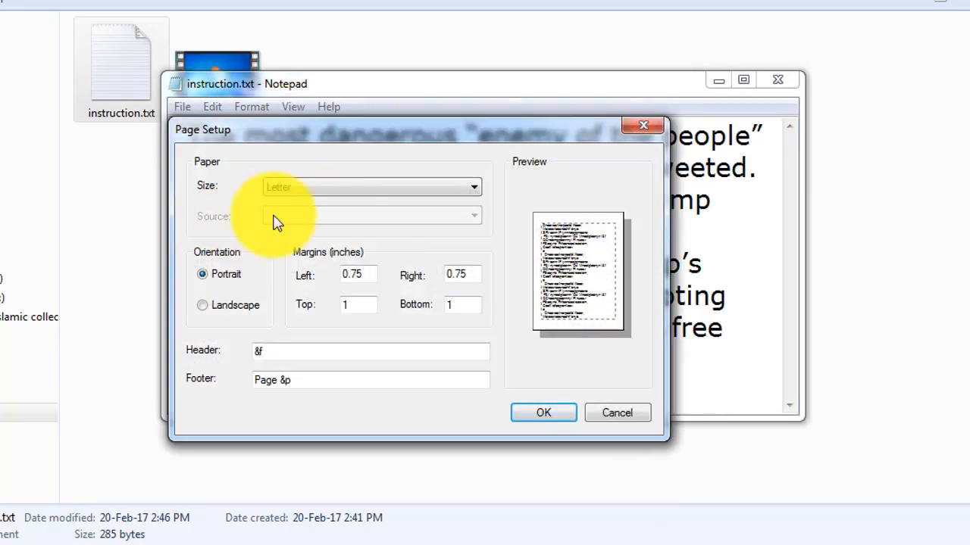
pyautogui.moveTo(560, 140); pyautogui.dragTo(557, 104)
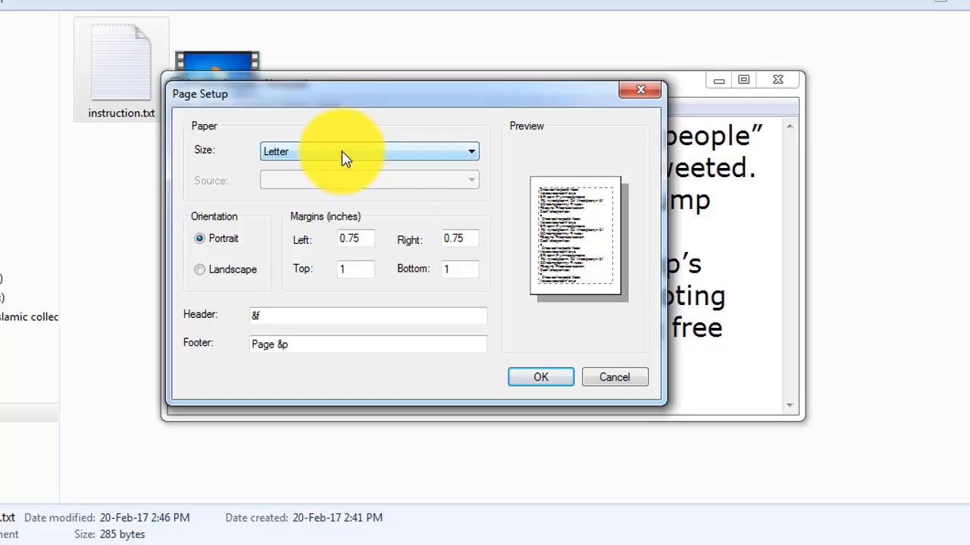
pyautogui.click(202, 276)
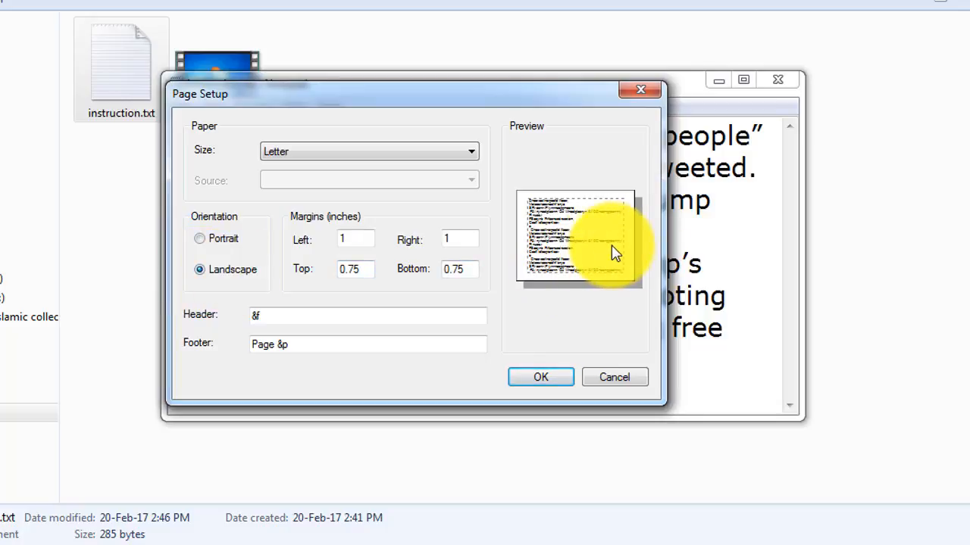
pyautogui.click(201, 245)
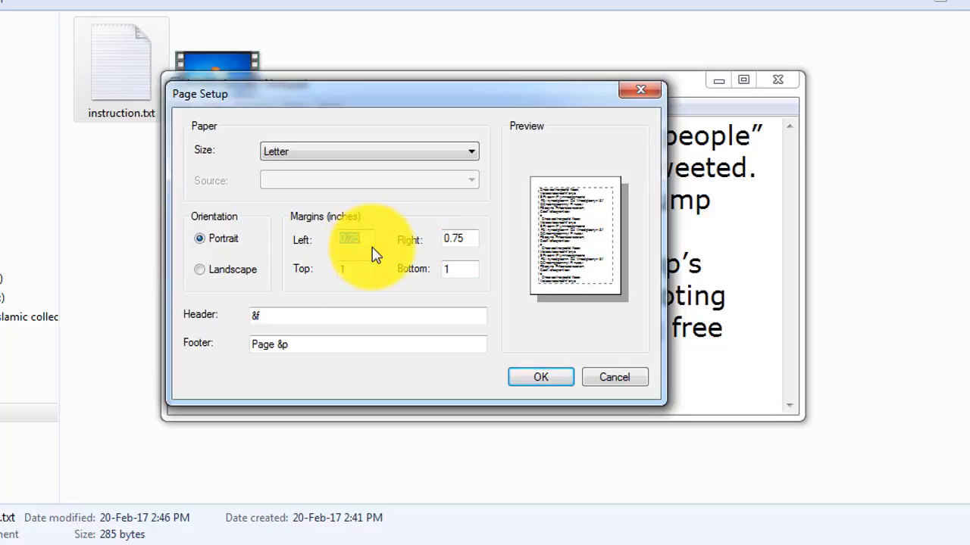
# Set the left and right page margins to 1 inch in the page setup.
pyautogui.write('1')
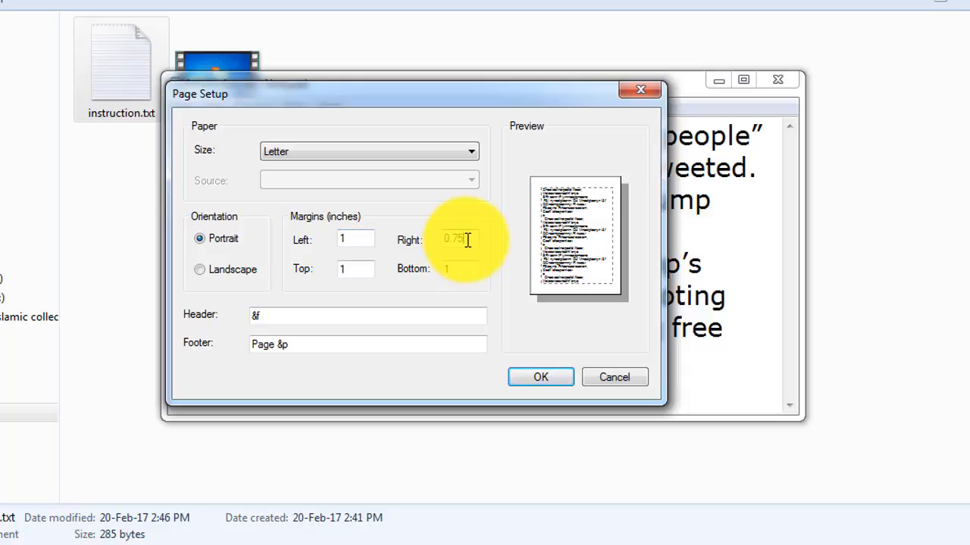
pyautogui.write('1')
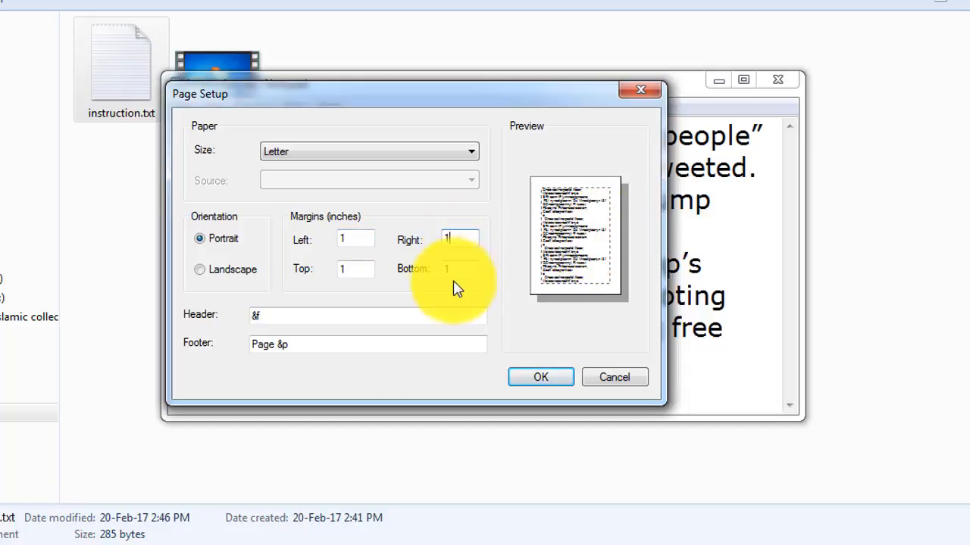
pyautogui.click(542, 380)
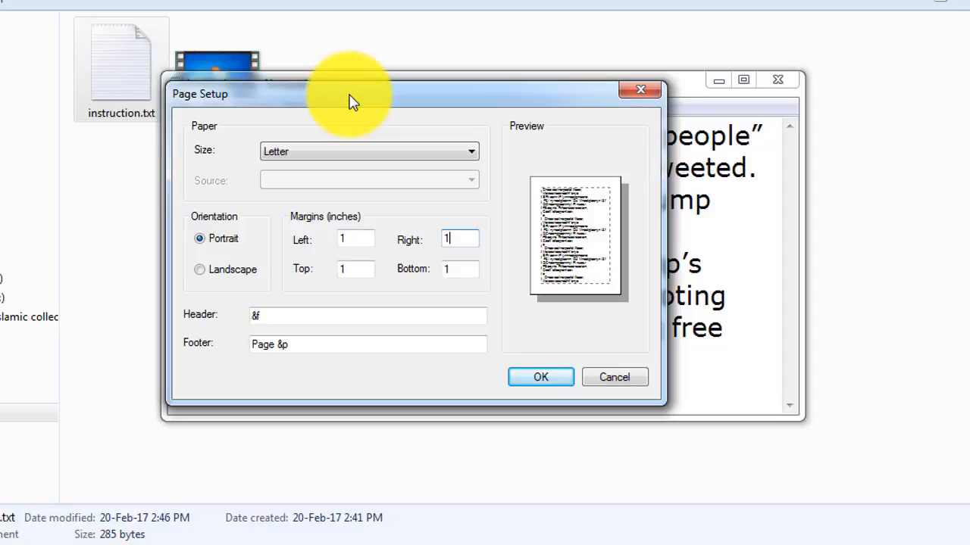
pyautogui.moveTo(359, 104); pyautogui.dragTo(415, 97)
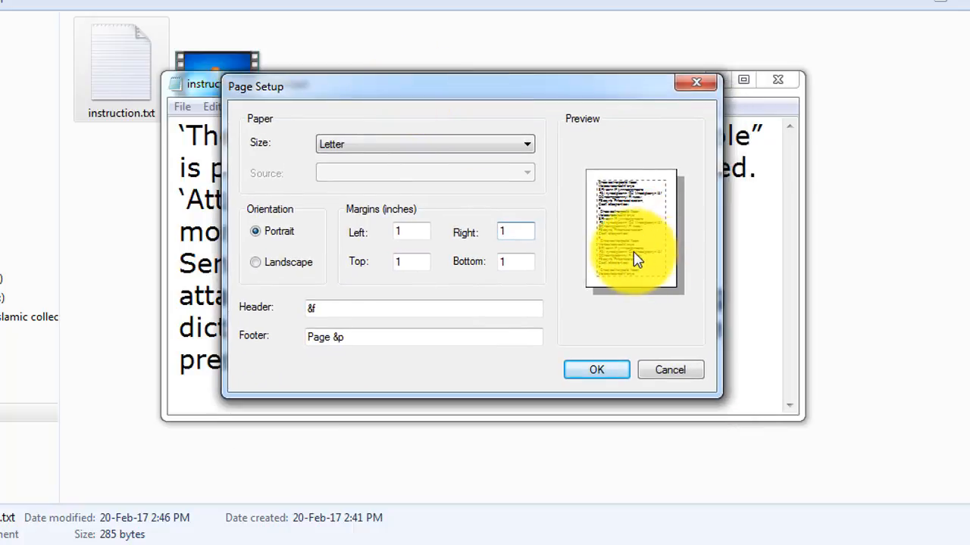